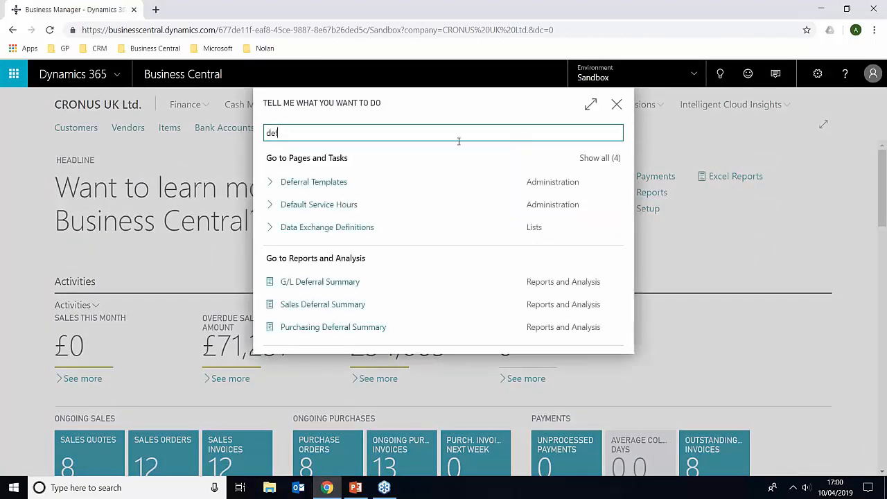
Examine the account and schedule settings of the 12M-SALES deferral template and return to the home page
{"action": "left_click", "coordinate": [346, 182]}
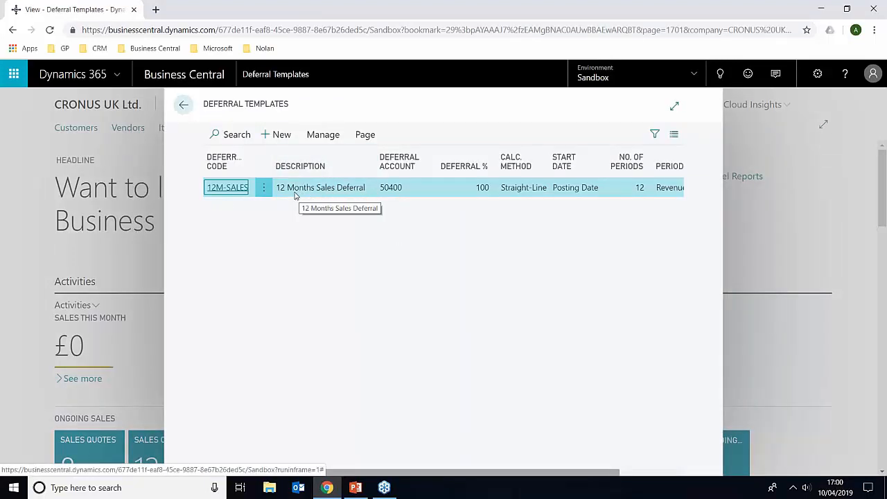
{"action": "left_click", "coordinate": [231, 192]}
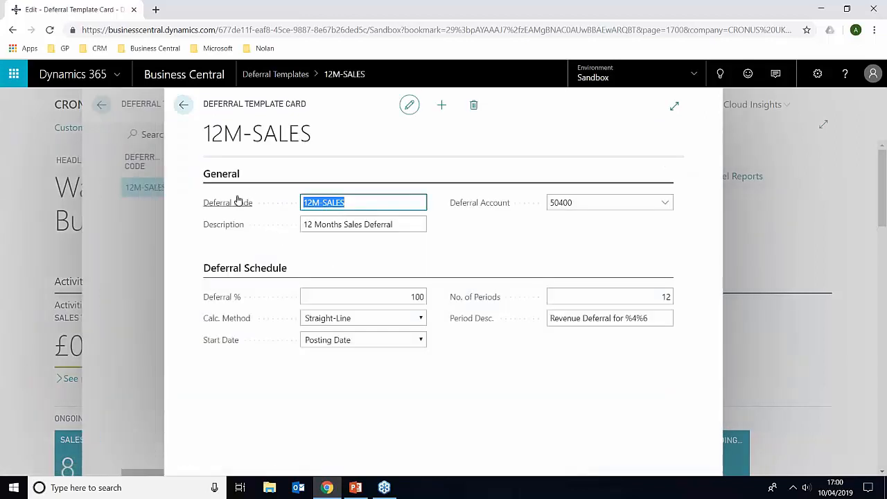
{"action": "left_click", "coordinate": [356, 200]}
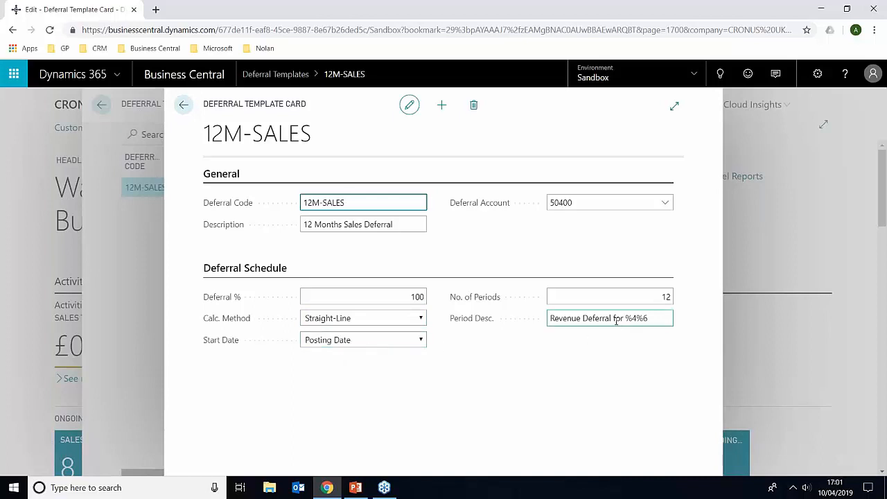
{"action": "left_click", "coordinate": [184, 106]}
{"action": "left_click", "coordinate": [185, 107]}
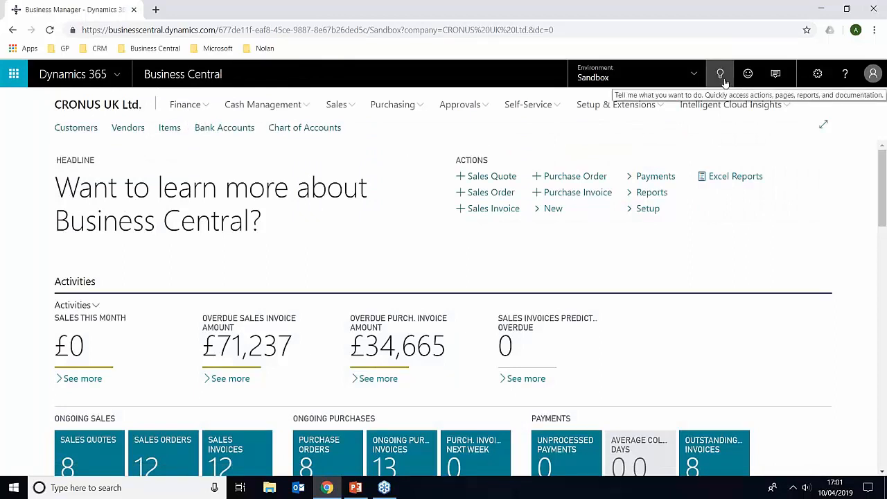
Open the Relecloud sales invoice at the end of the Sales Invoices list
{"action": "left_click", "coordinate": [338, 107]}
{"action": "left_click", "coordinate": [248, 128]}
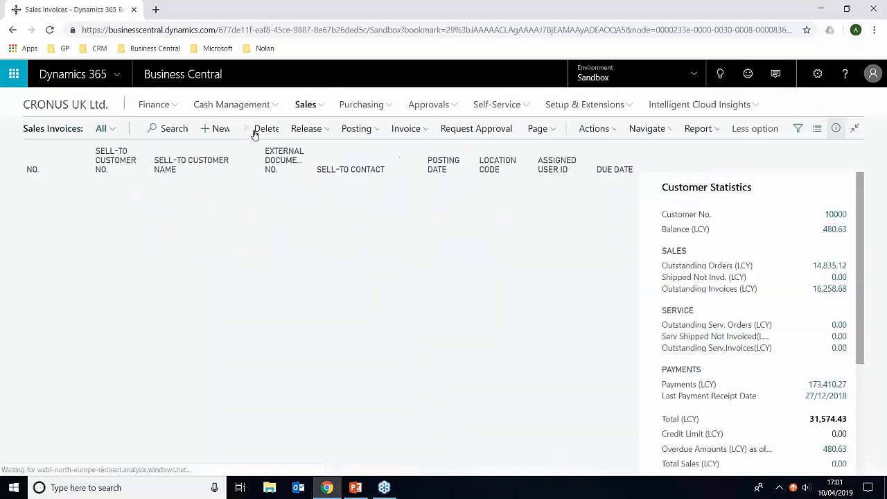
{"action": "left_click", "coordinate": [40, 410]}
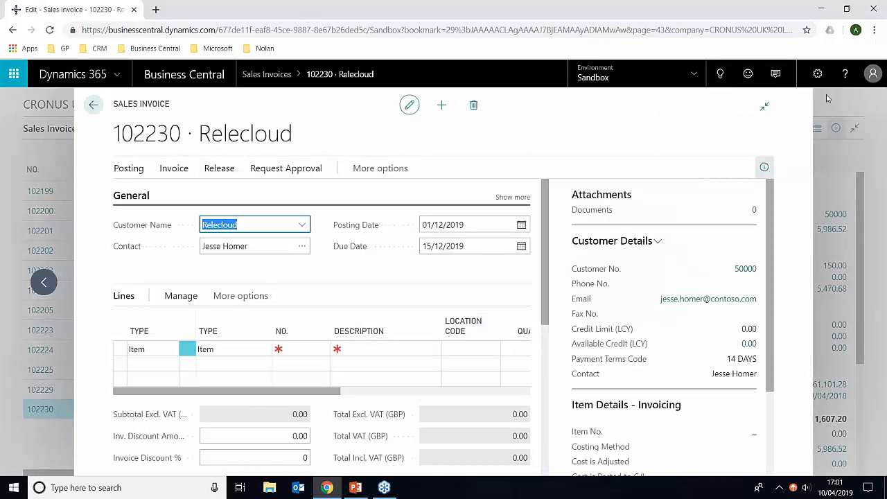
Personalise the sales invoice lines by adding the Deferral Code field as a column, and bring that column into view
{"action": "left_click", "coordinate": [817, 75]}
{"action": "left_click", "coordinate": [743, 98]}
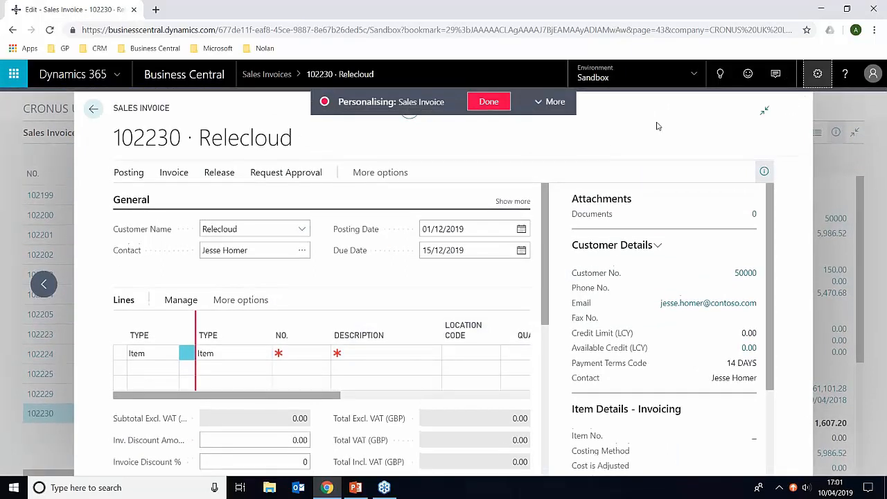
{"action": "left_click", "coordinate": [551, 102]}
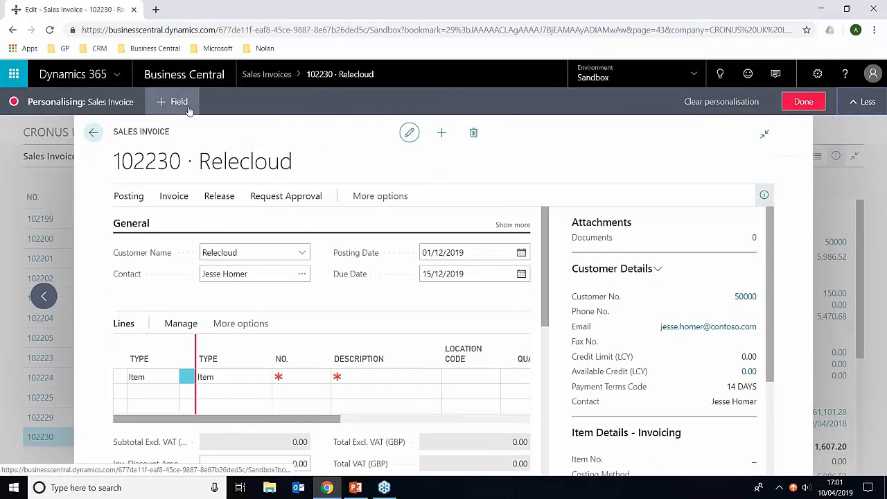
{"action": "left_click", "coordinate": [173, 102]}
{"action": "left_click", "coordinate": [257, 328]}
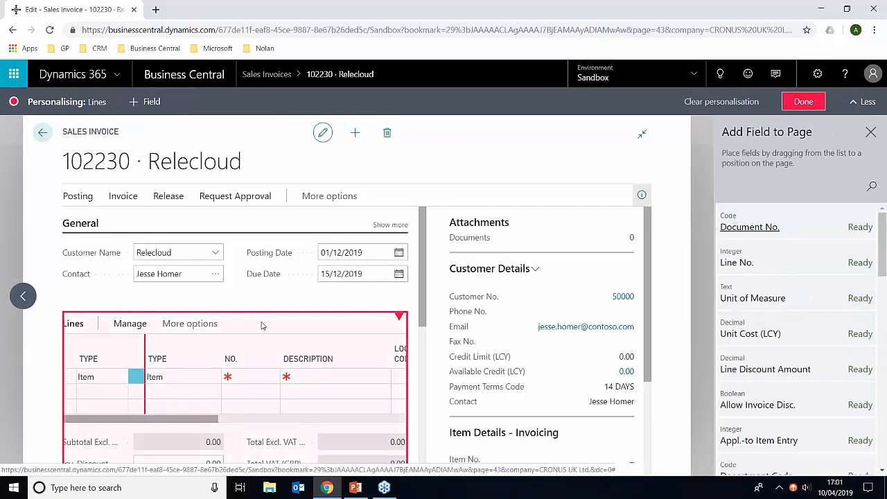
{"action": "left_click", "coordinate": [869, 184]}
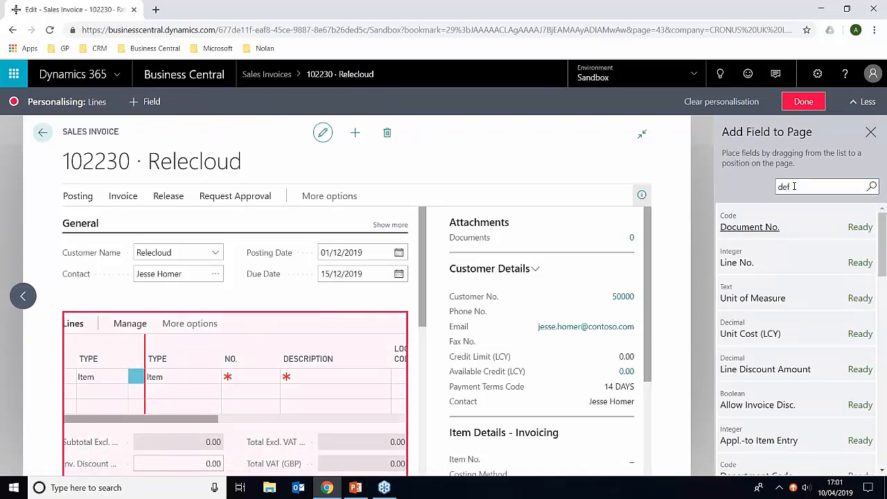
{"action": "left_click_drag", "start_coordinate": [202, 419], "coordinate": [382, 420]}
{"action": "left_click_drag", "start_coordinate": [742, 232], "coordinate": [398, 356]}
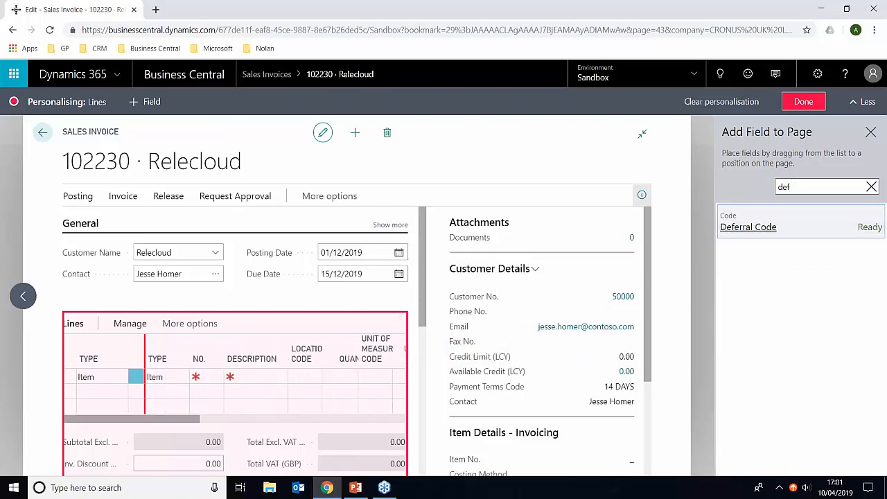
{"action": "left_click", "coordinate": [801, 102]}
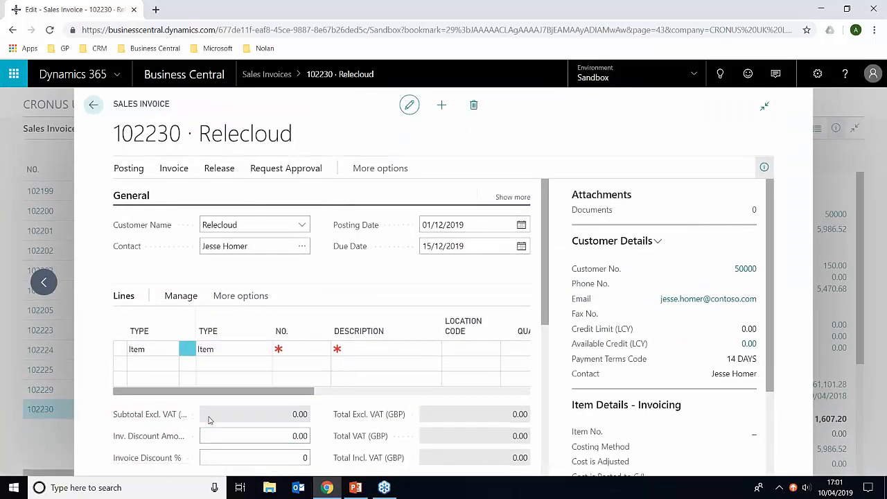
{"action": "left_click_drag", "start_coordinate": [270, 392], "coordinate": [481, 391]}
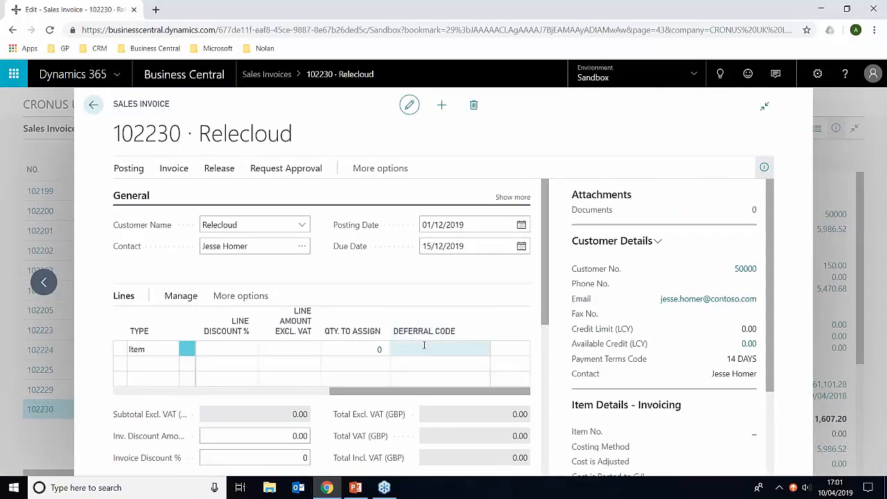
Set the invoice's posting date to 01/03/2018
{"action": "left_click_drag", "start_coordinate": [480, 226], "coordinate": [409, 225]}
{"action": "type", "text": "01/03/2018"}
{"action": "key", "text": "Tab"}
Enter item 1908-S, Armless swivel chair, blue, on the first invoice line with a quantity of 2
{"action": "left_click_drag", "start_coordinate": [406, 394], "coordinate": [178, 396]}
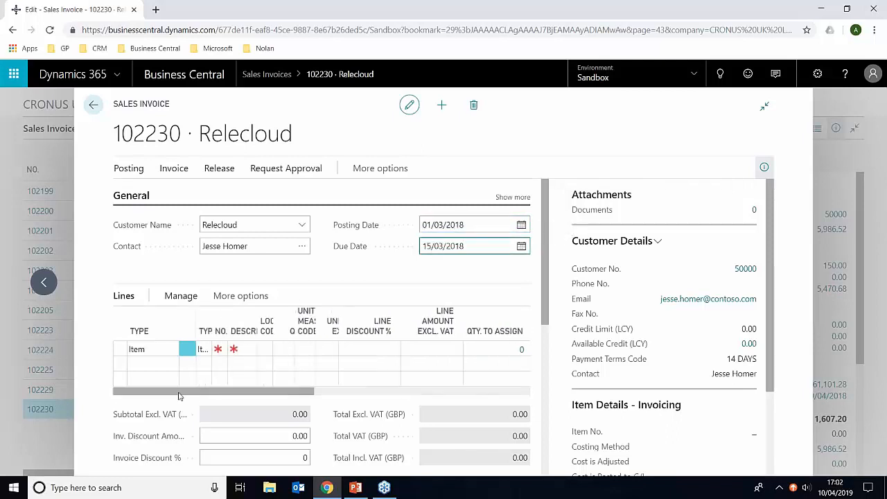
{"action": "left_click", "coordinate": [302, 349]}
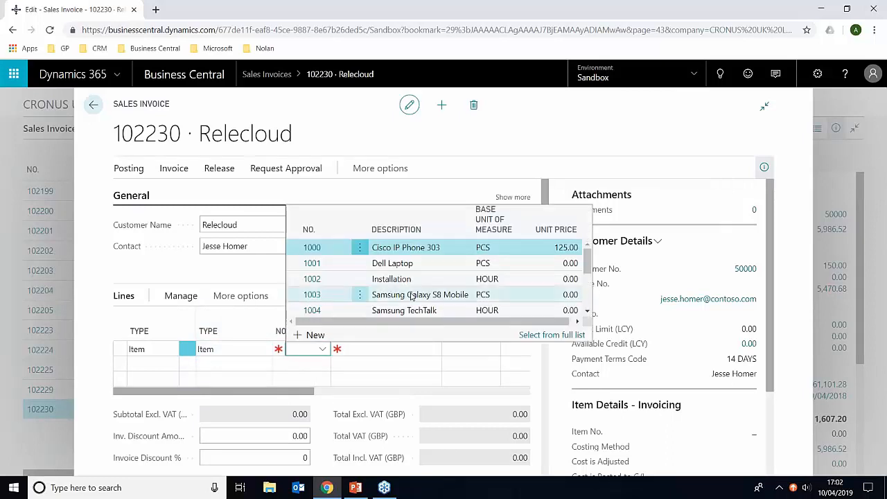
{"action": "scroll", "coordinate": [402, 288], "scroll_direction": "down", "scroll_amount": 4}
{"action": "left_click", "coordinate": [317, 271]}
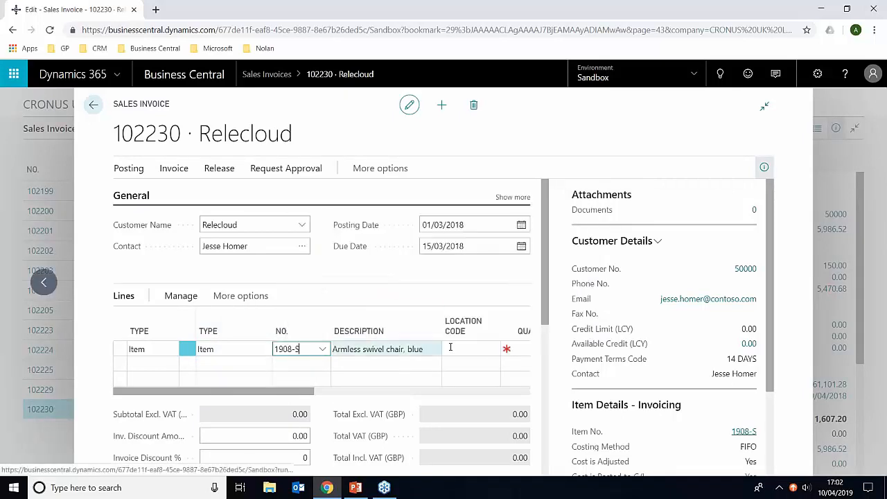
{"action": "left_click", "coordinate": [517, 348]}
{"action": "type", "text": "2"}
{"action": "key", "text": "Tab"}
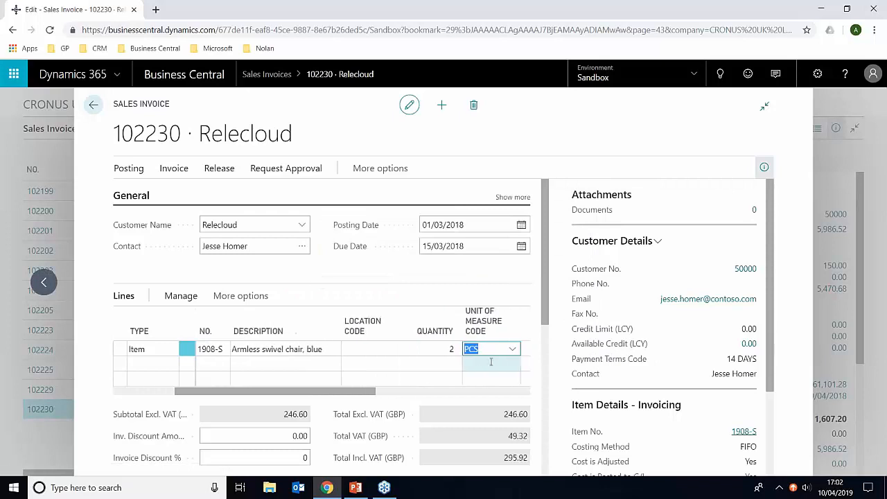
Assign the deferral code 12M-SALES to the swivel chair line
{"action": "left_click_drag", "start_coordinate": [366, 393], "coordinate": [509, 391]}
{"action": "left_click", "coordinate": [492, 349]}
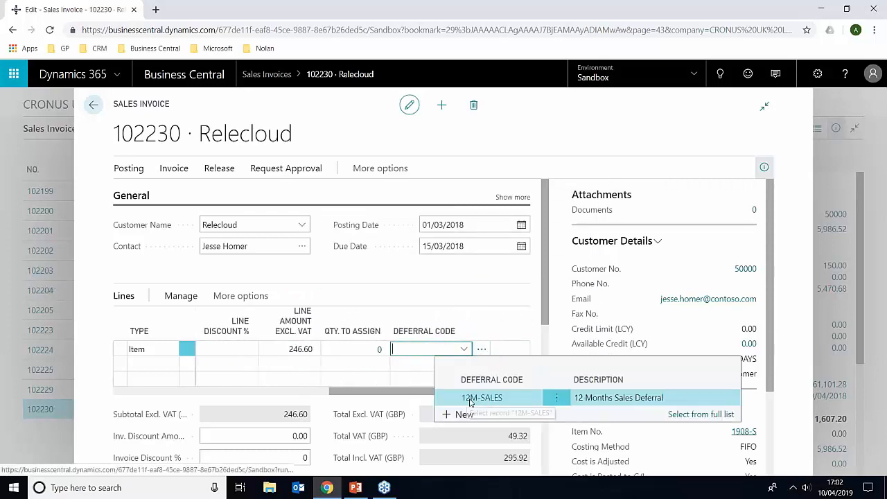
{"action": "left_click", "coordinate": [487, 399]}
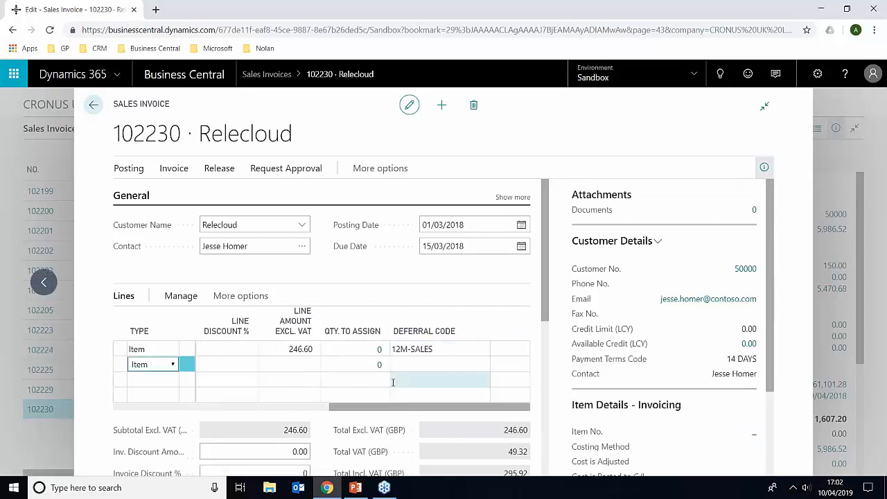
Review the deferral schedule of the swivel chair line through its final period and close it
{"action": "left_click", "coordinate": [518, 351]}
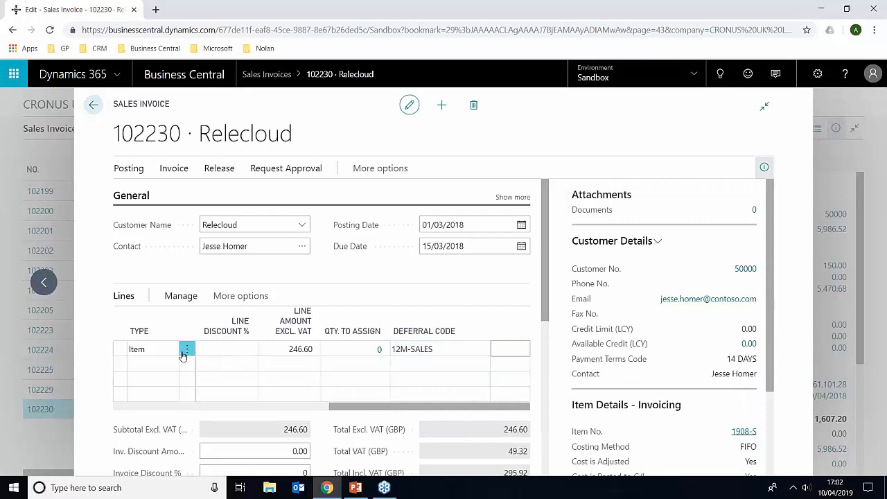
{"action": "left_click", "coordinate": [224, 305]}
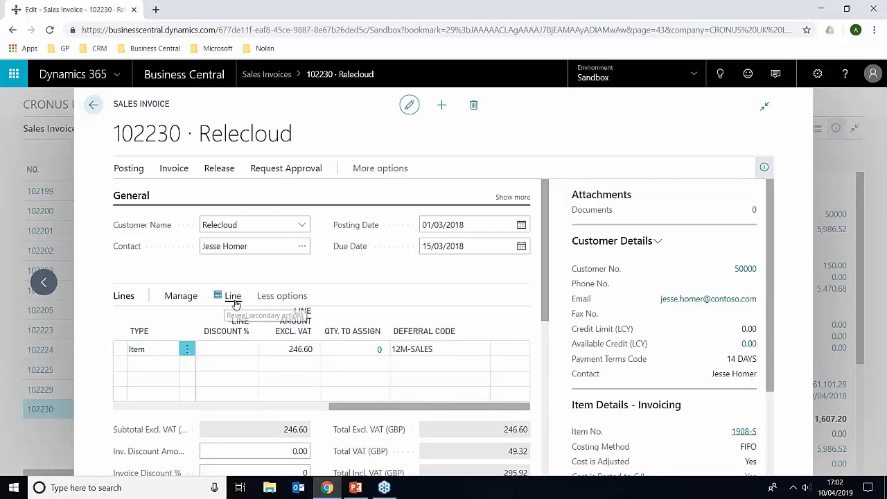
{"action": "left_click", "coordinate": [233, 296]}
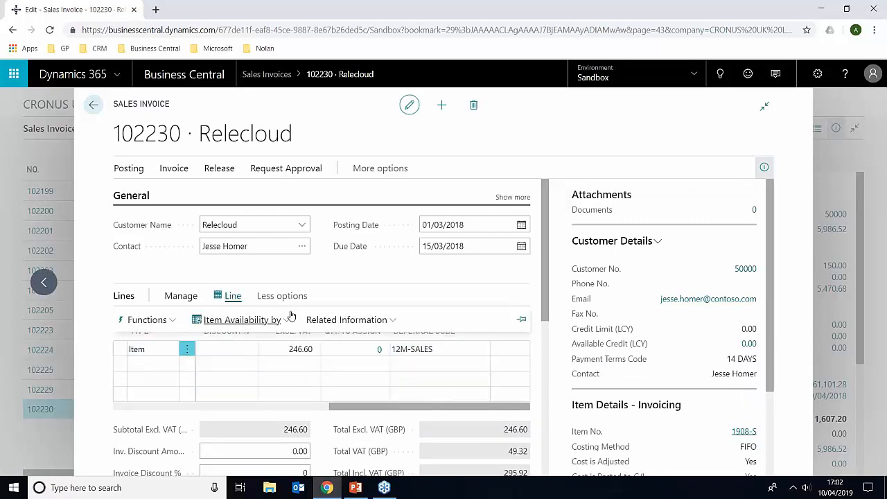
{"action": "left_click", "coordinate": [343, 319]}
{"action": "left_click", "coordinate": [344, 453]}
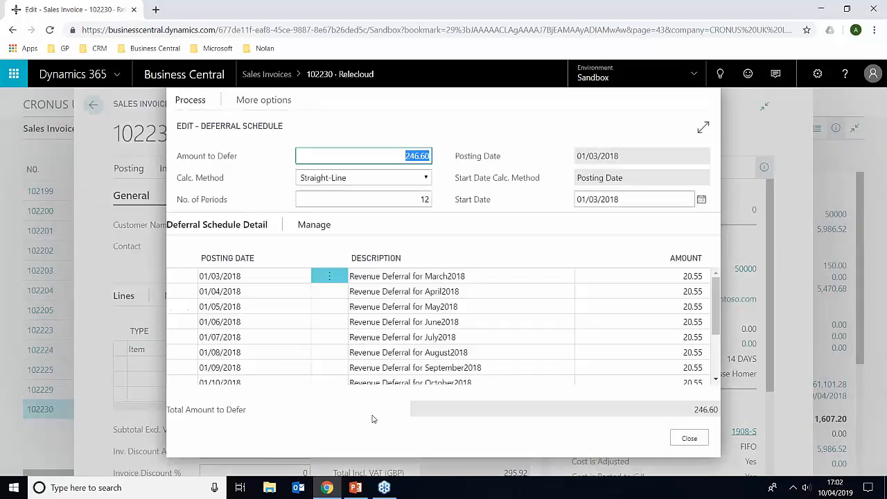
{"action": "left_click", "coordinate": [399, 156]}
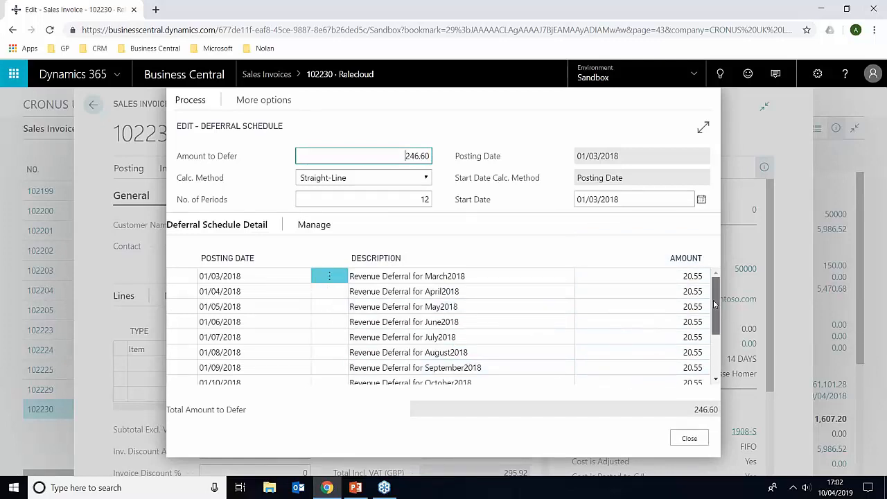
{"action": "scroll", "coordinate": [707, 303], "scroll_direction": "down", "scroll_amount": 2}
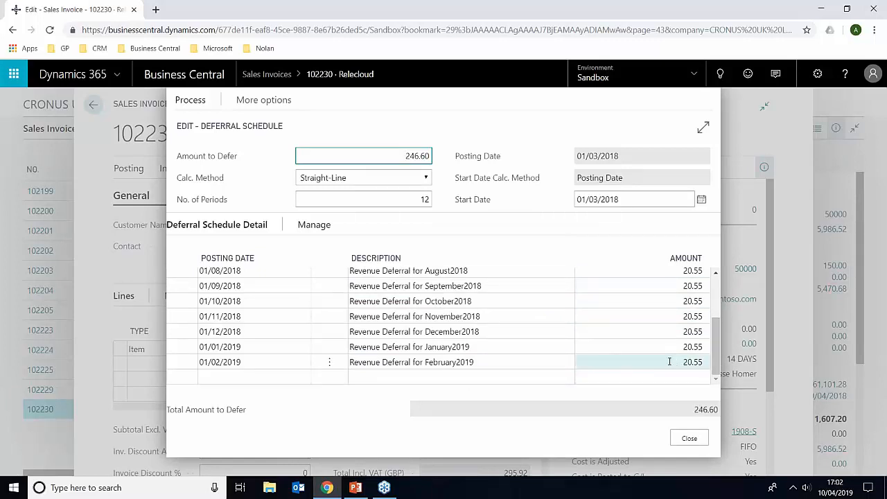
{"action": "left_click", "coordinate": [689, 439]}
Post the Relecloud sales invoice, confirm the posting, and open the posted invoice
{"action": "left_click", "coordinate": [123, 170]}
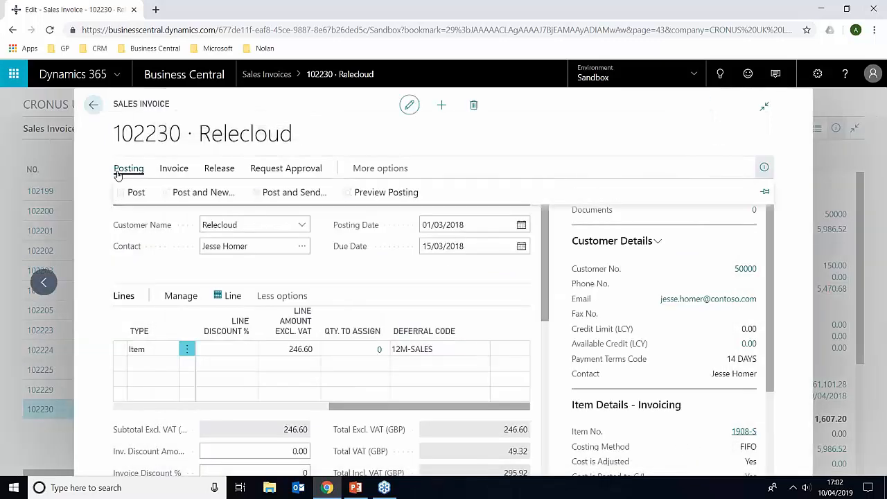
{"action": "left_click", "coordinate": [131, 192]}
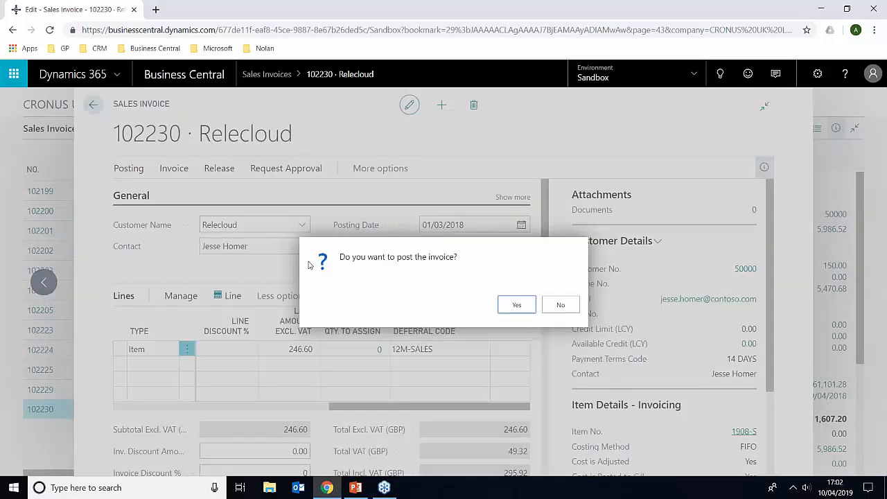
{"action": "left_click", "coordinate": [518, 305]}
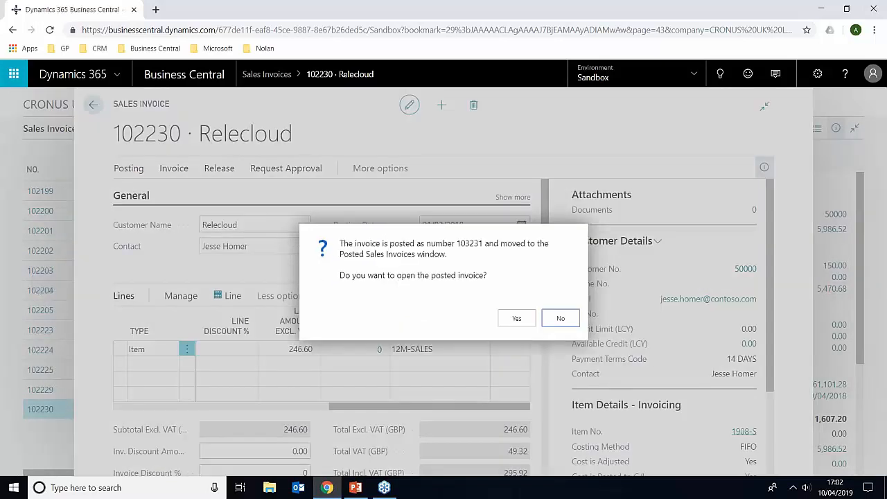
{"action": "left_click", "coordinate": [518, 316]}
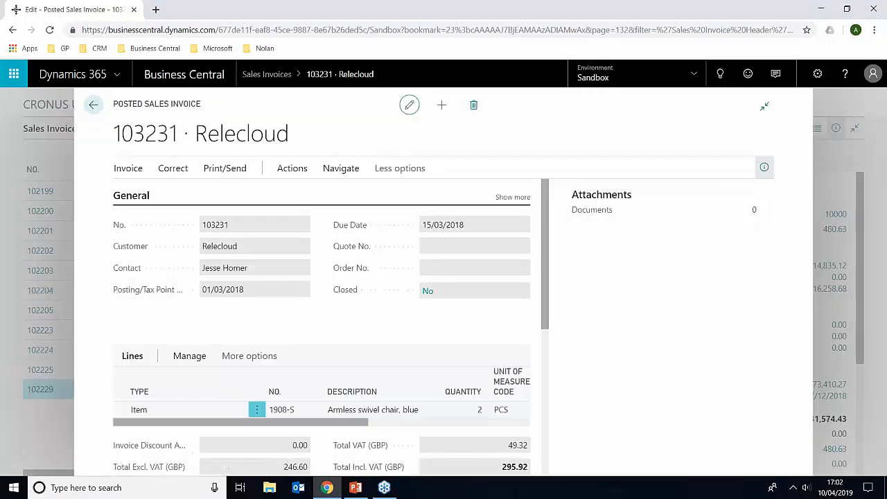
Copy the posted invoice's number and search the Posted Sales Invoices list for it
{"action": "left_click_drag", "start_coordinate": [116, 129], "coordinate": [174, 131]}
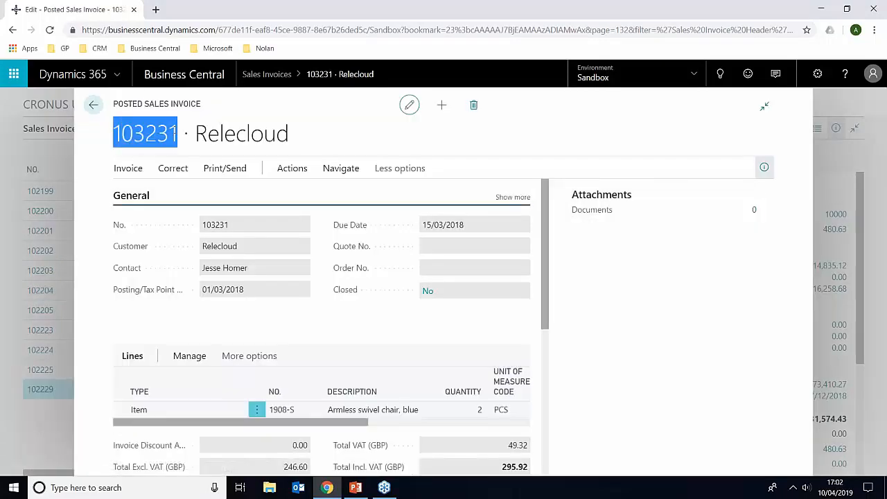
{"action": "left_click", "coordinate": [94, 105]}
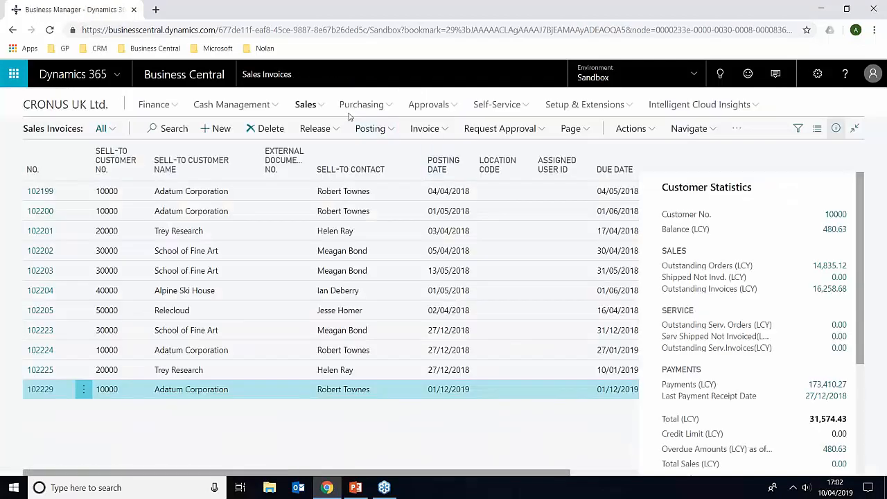
{"action": "left_click", "coordinate": [314, 107]}
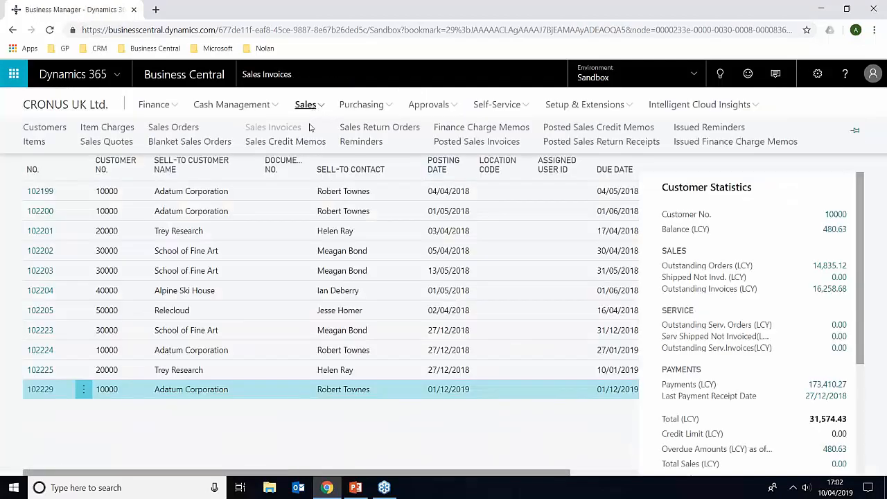
{"action": "left_click", "coordinate": [458, 143]}
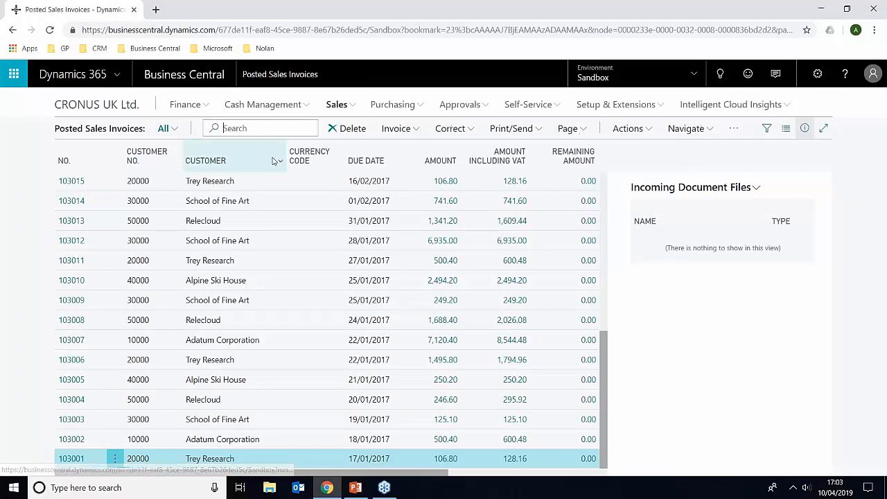
{"action": "type", "text": "103231"}
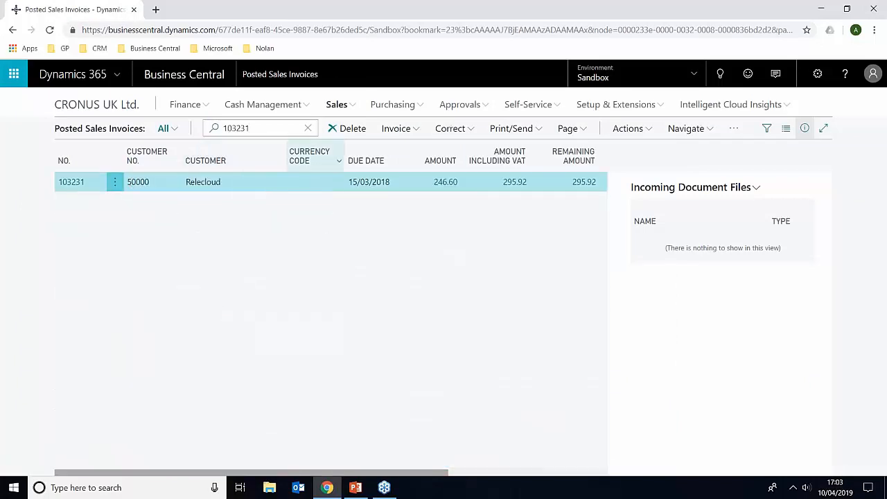
Find the entries related to the posted Relecloud invoice with Navigate and open its G/L entries
{"action": "left_click", "coordinate": [686, 128]}
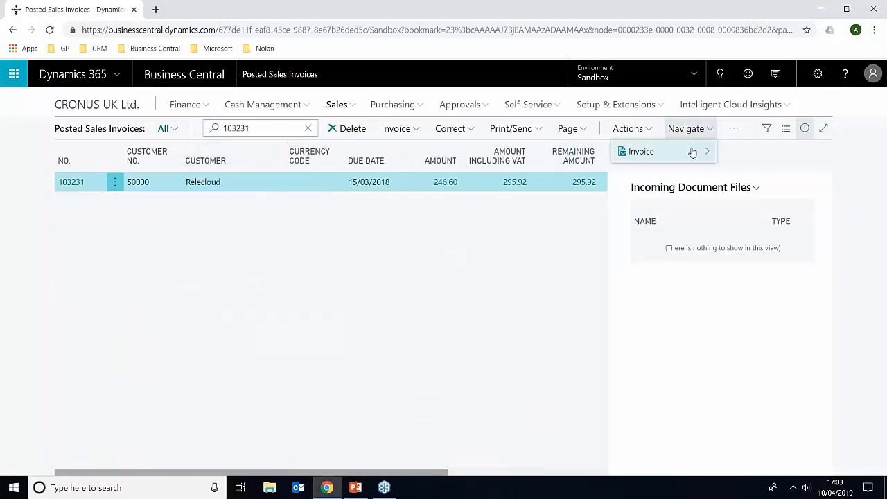
{"action": "left_click", "coordinate": [644, 130]}
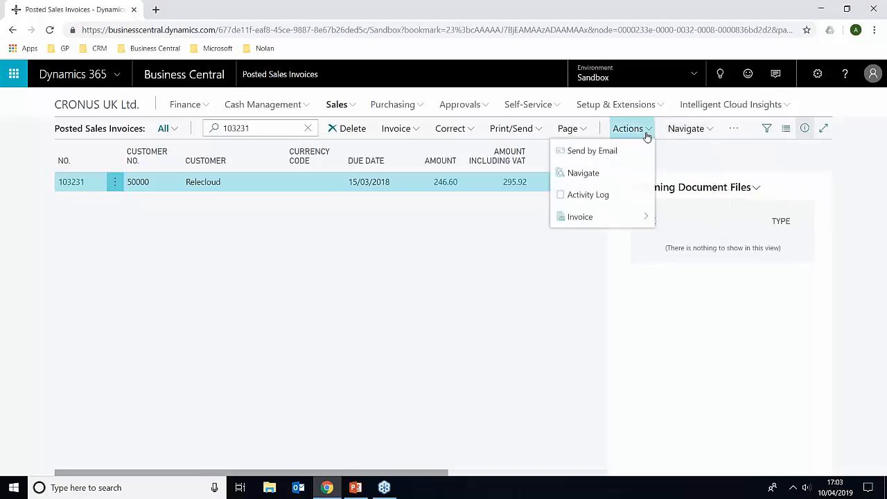
{"action": "left_click", "coordinate": [626, 173]}
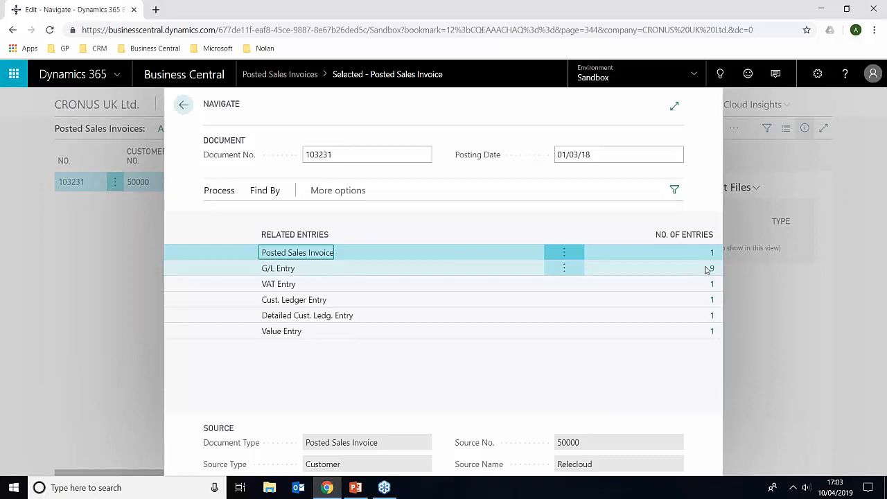
{"action": "left_click", "coordinate": [710, 270]}
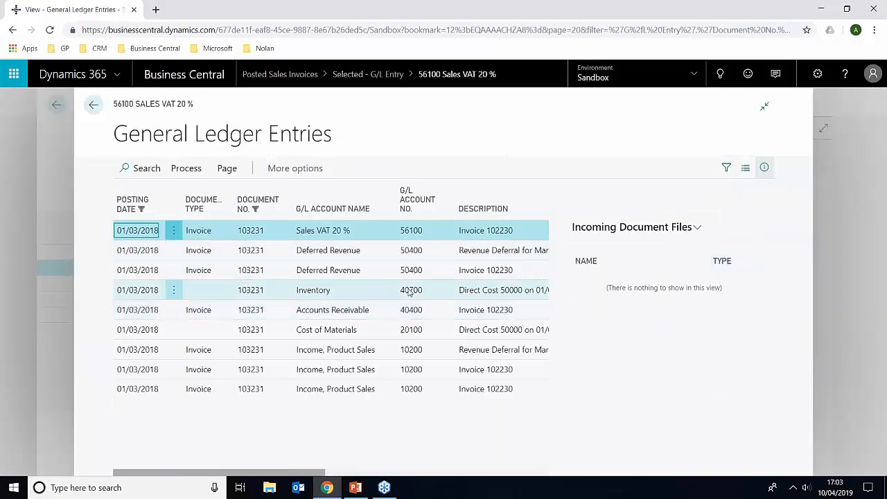
Review the amounts of the invoice's general ledger entries and return to the posted sales invoices list
{"action": "right_click", "coordinate": [311, 417]}
{"action": "left_click", "coordinate": [291, 473]}
{"action": "left_click_drag", "start_coordinate": [292, 472], "coordinate": [463, 477]}
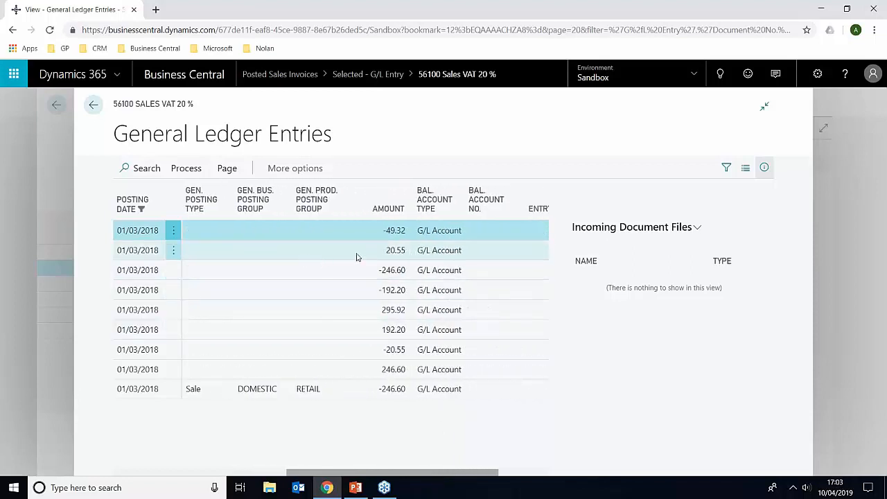
{"action": "left_click", "coordinate": [95, 105]}
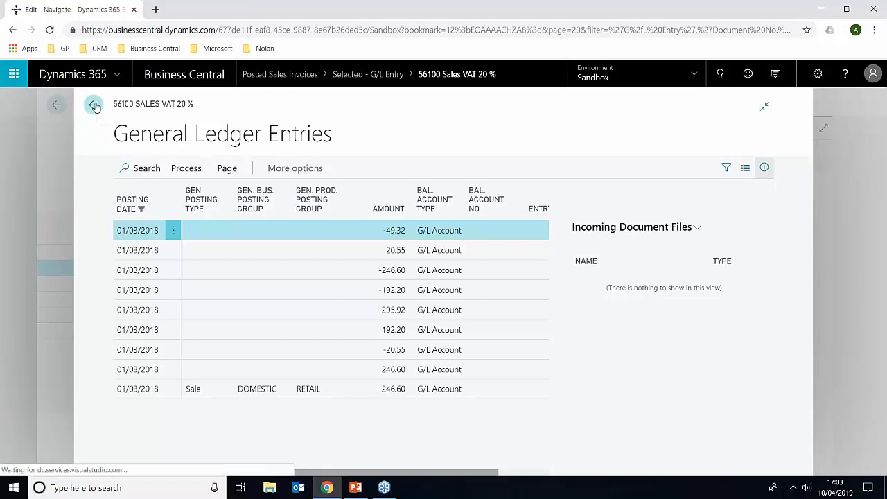
{"action": "left_click", "coordinate": [183, 105]}
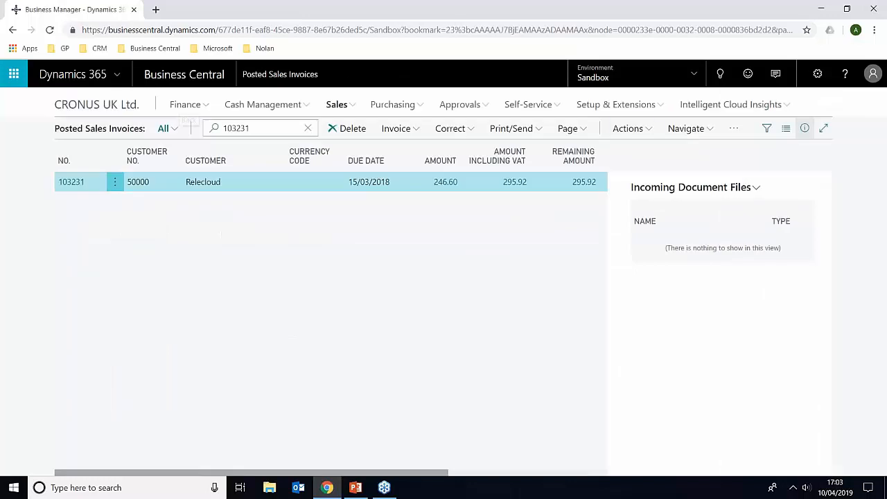
Search for "sales def" and open the Sales Deferral Summary report
{"action": "left_click", "coordinate": [720, 74]}
{"action": "type", "text": "sales def"}
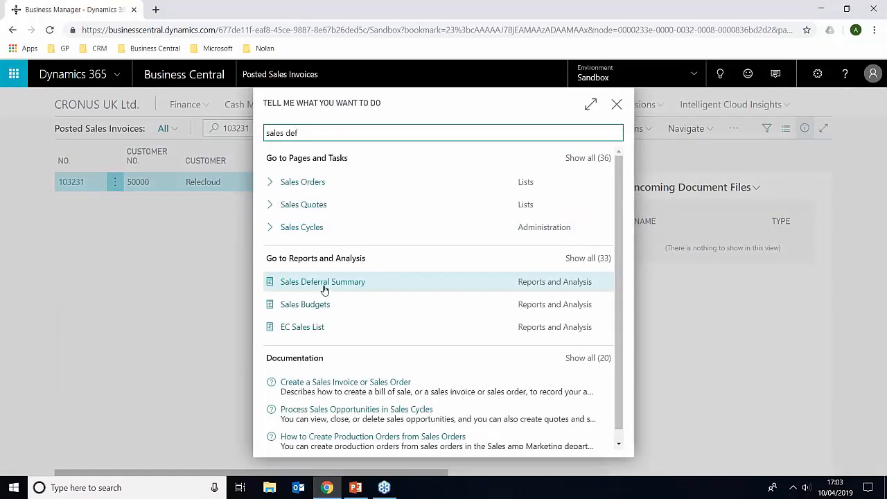
{"action": "left_click", "coordinate": [343, 284]}
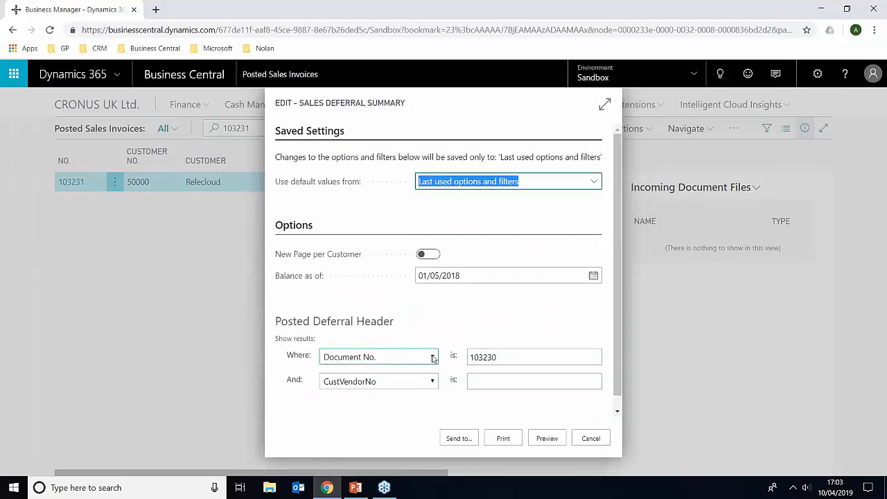
Filter the deferral summary by the posted invoice's document number, preview the report and enlarge it
{"action": "left_click", "coordinate": [468, 361]}
{"action": "type", "text": "103231"}
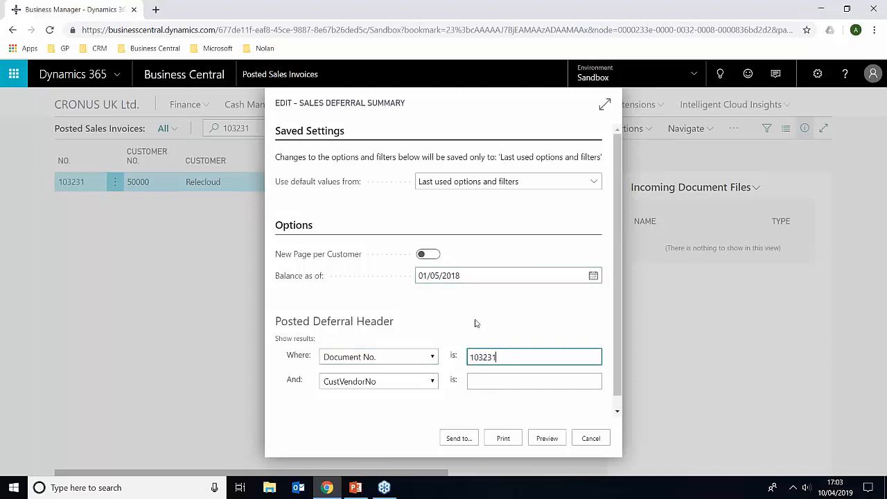
{"action": "left_click", "coordinate": [547, 438]}
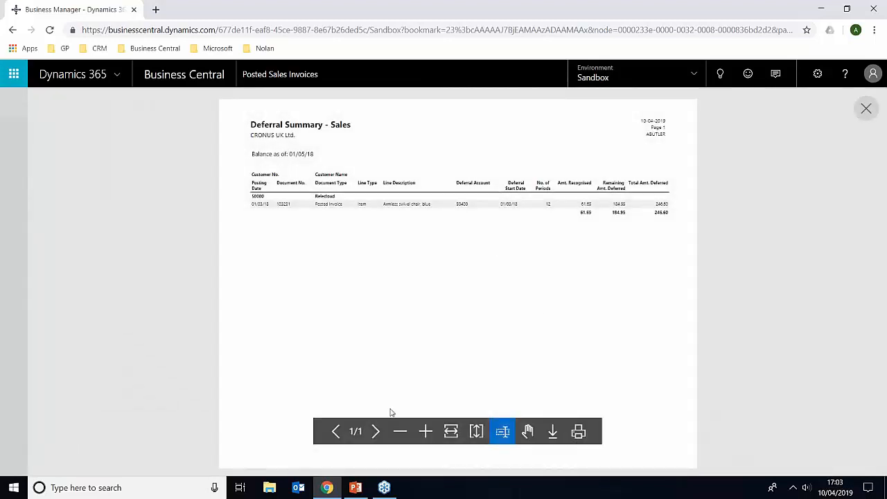
{"action": "left_click", "coordinate": [425, 431]}
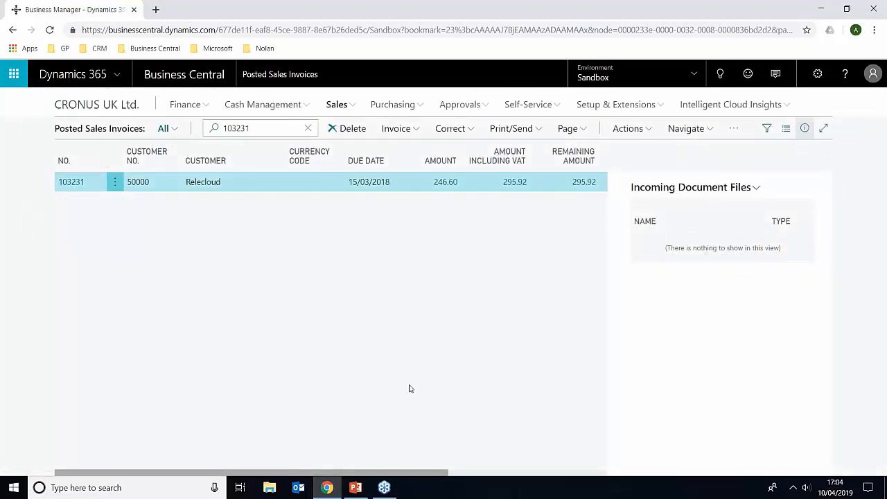
Switch to the Business Central Deferrals presentation in PowerPoint and display closing slide 4
{"action": "left_click", "coordinate": [356, 487]}
{"action": "left_click", "coordinate": [94, 322]}
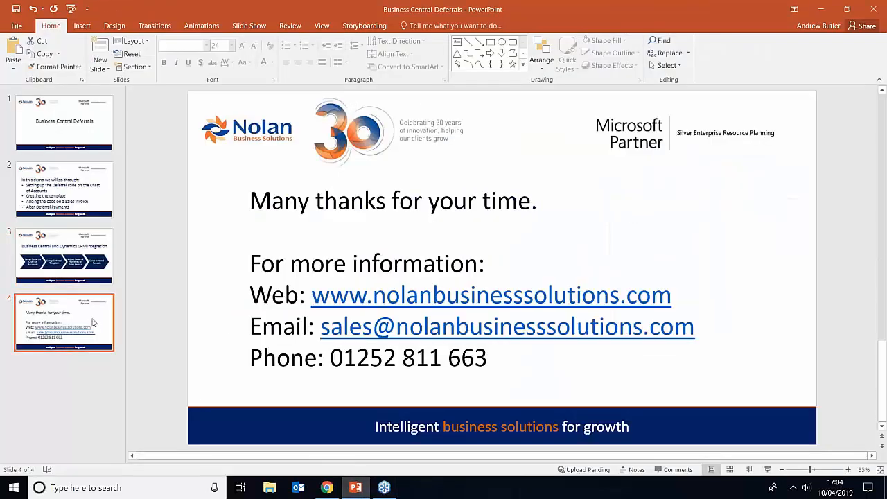